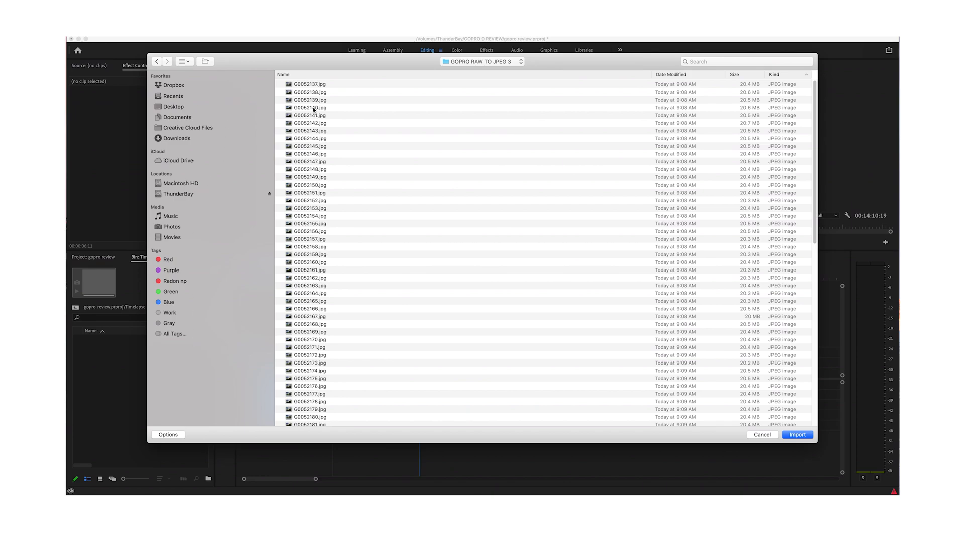
# Import the first JPG frame as an image sequence and place the clip on V1.
pyautogui.click(311, 85)
pyautogui.click(168, 434)
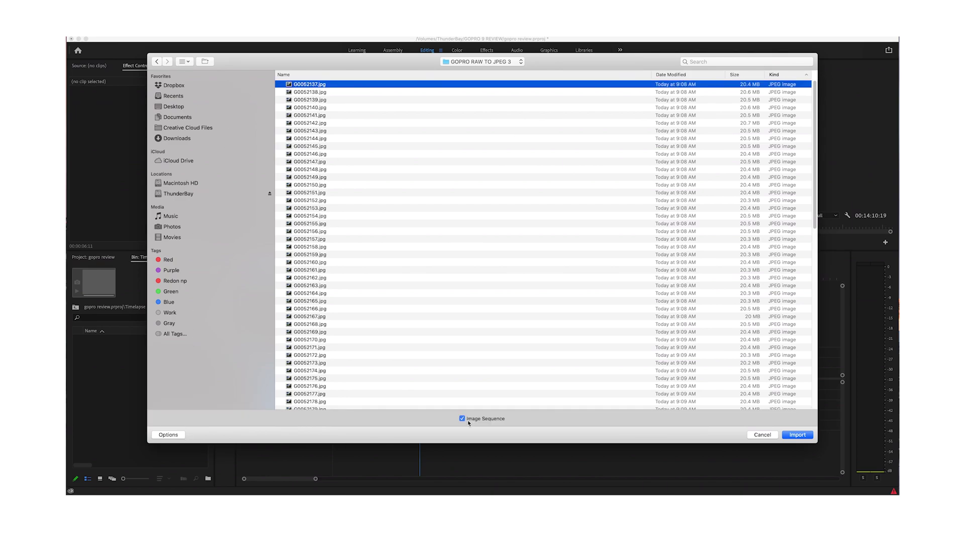
pyautogui.click(797, 435)
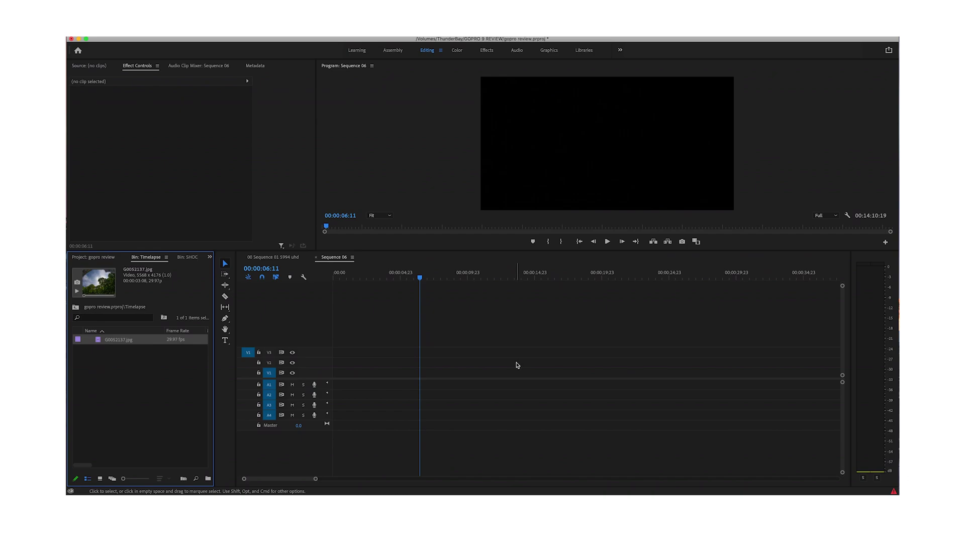
pyautogui.moveTo(96, 341); pyautogui.dragTo(416, 375)
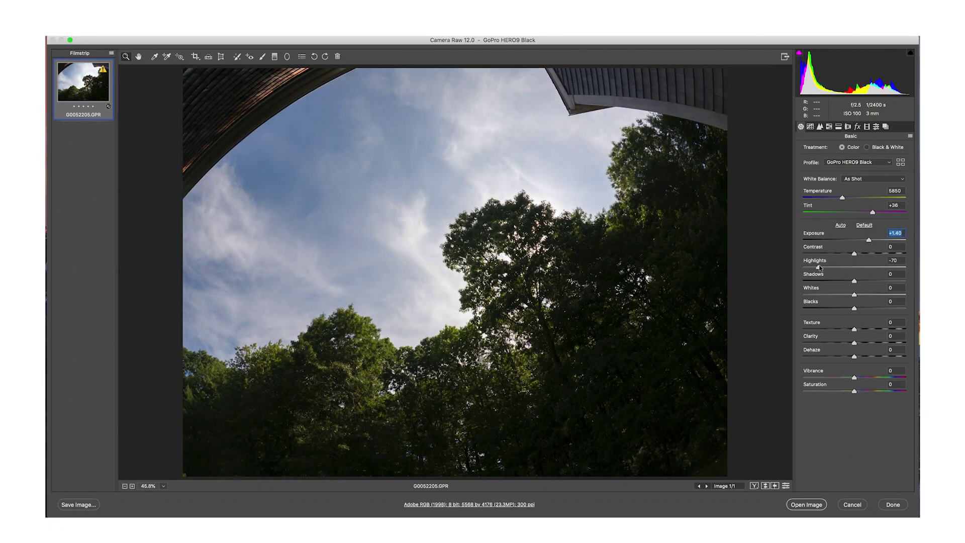
# Boost a tone curve region in the Tone Curve panel.
pyautogui.click(819, 127)
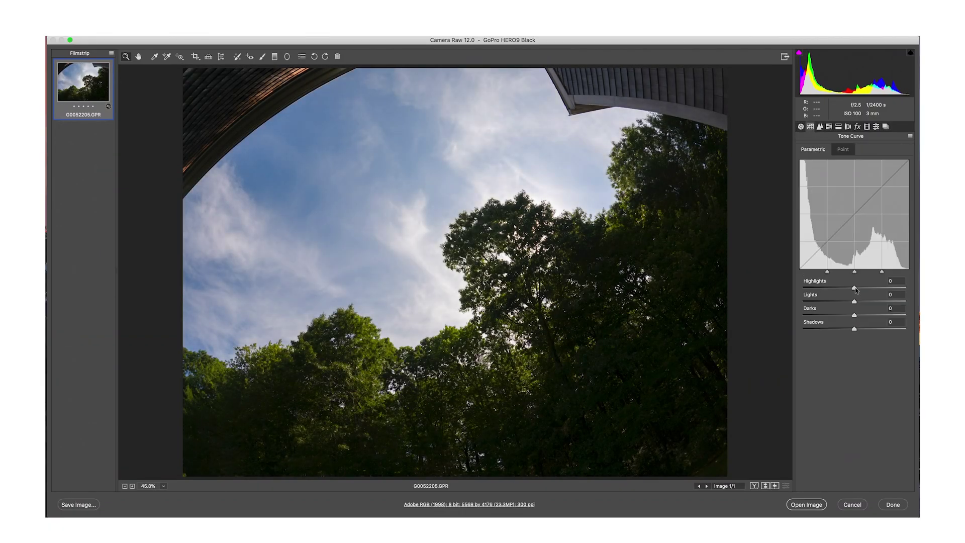
pyautogui.moveTo(854, 314); pyautogui.dragTo(882, 316)
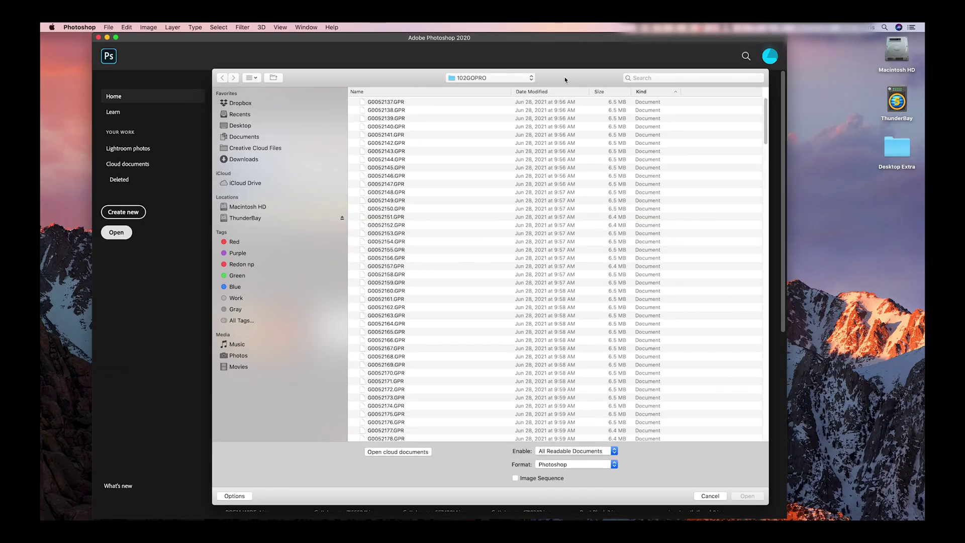
# Select G0052137.GPR through G0052234.GPR and open them together in Camera Raw.
pyautogui.click(365, 102)
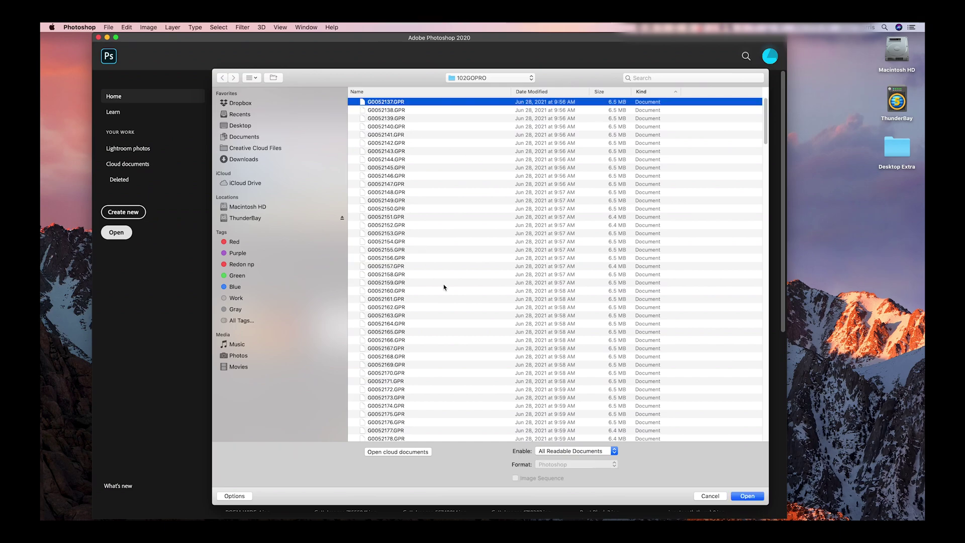
pyautogui.scroll(-10, 444, 287)
pyautogui.scroll(-10, 446, 287)
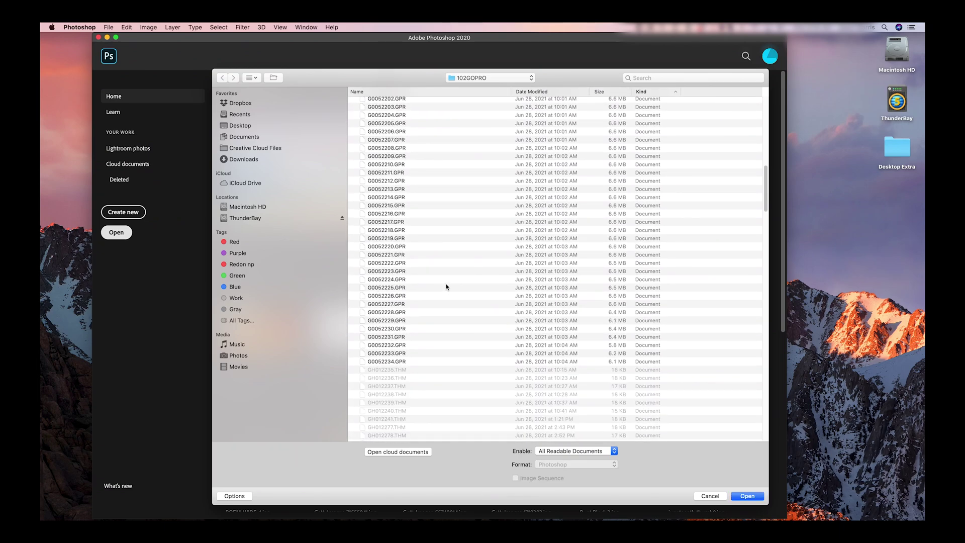
pyautogui.keyDown('shift'); pyautogui.click(406, 361); pyautogui.keyUp('shift')
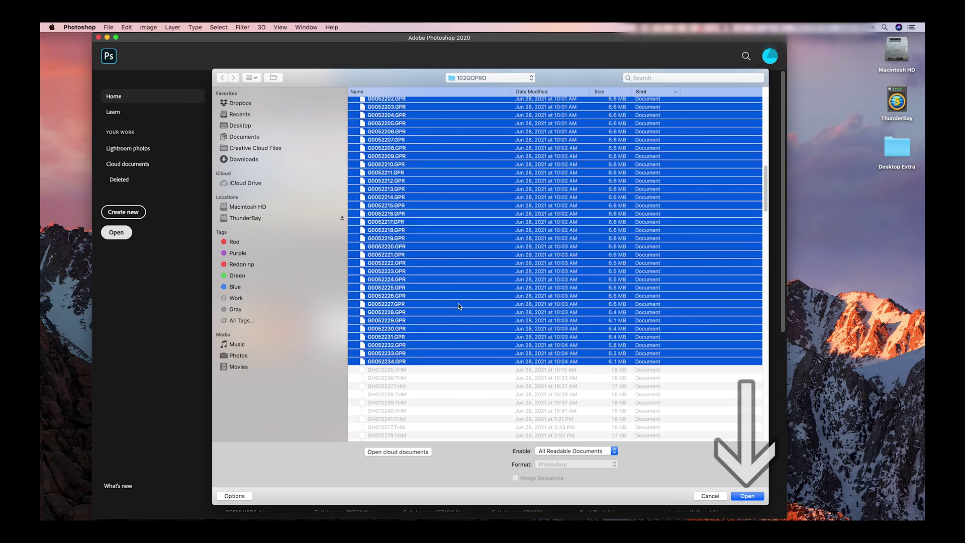
pyautogui.click(747, 495)
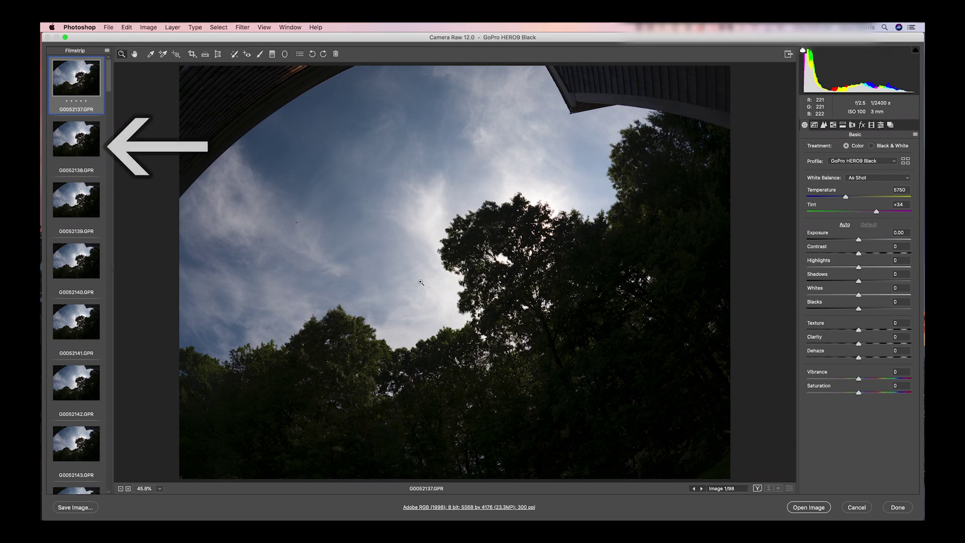
# Select all 98 frames in the filmstrip, starting from G0052138.GPR.
pyautogui.click(89, 148)
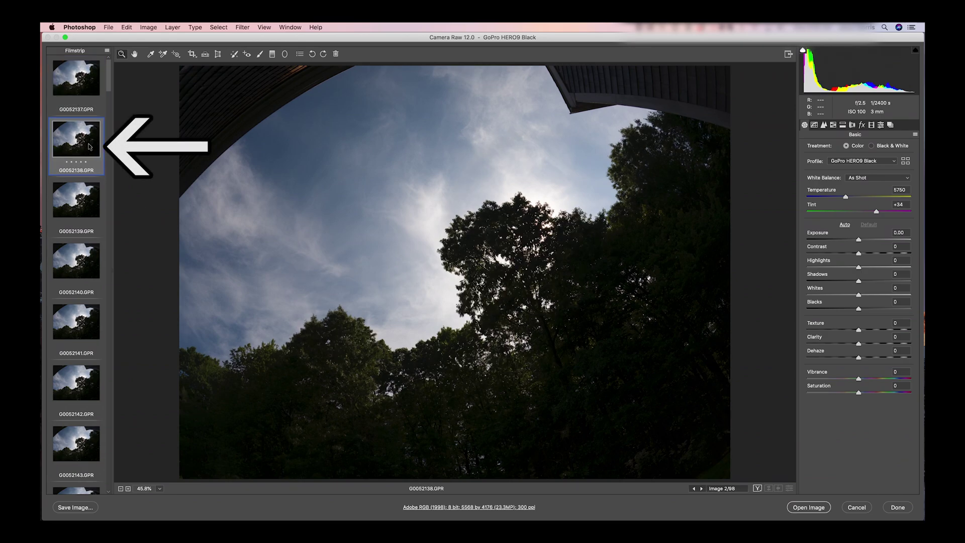
pyautogui.press('super+a')
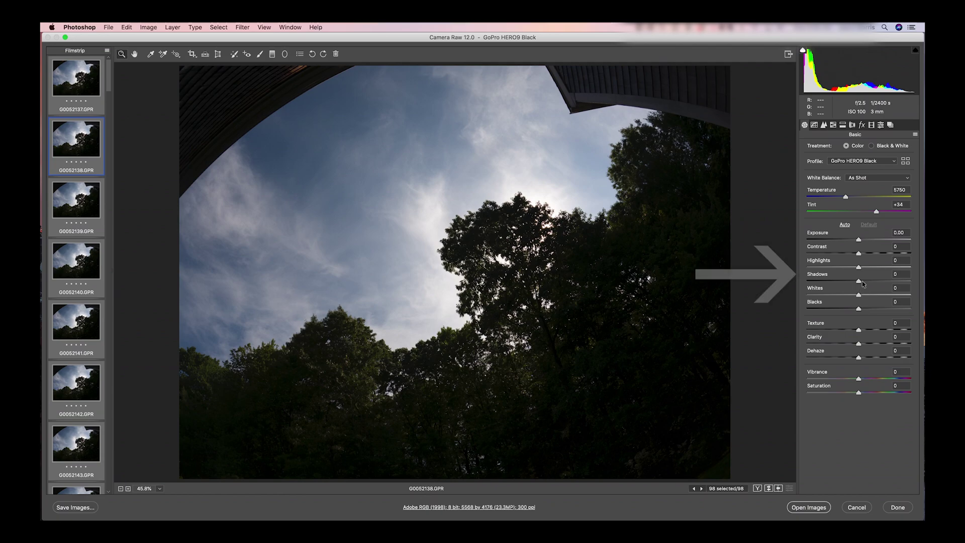
# In the Basic panel, set Shadows +100, Saturation +19, Exposure +0.20, Highlights -12.
pyautogui.moveTo(860, 281); pyautogui.dragTo(912, 281)
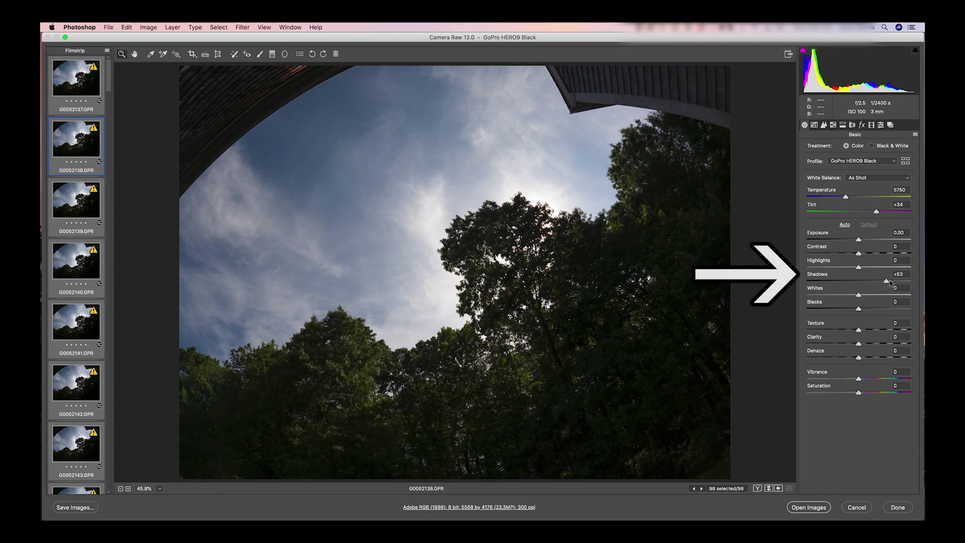
pyautogui.moveTo(912, 281); pyautogui.dragTo(914, 281)
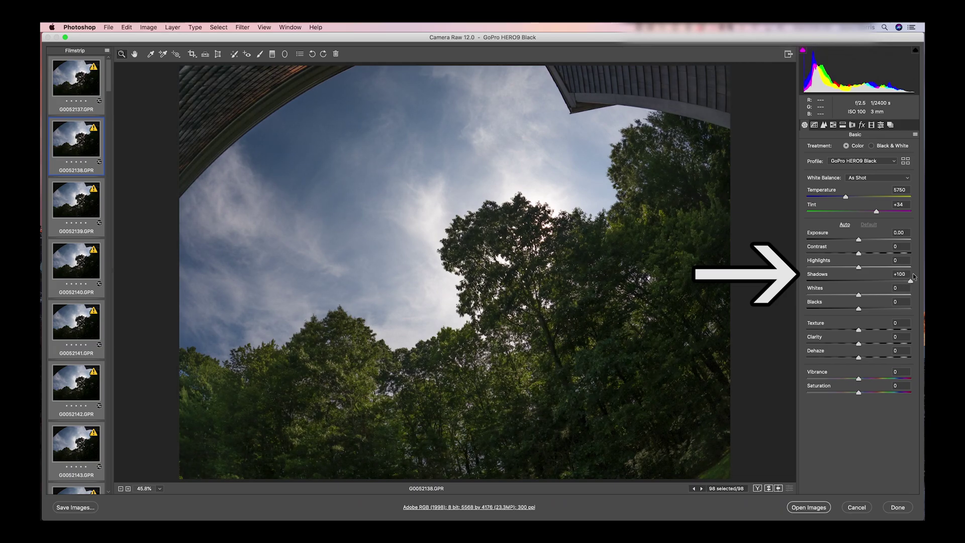
pyautogui.moveTo(859, 393); pyautogui.dragTo(868, 393)
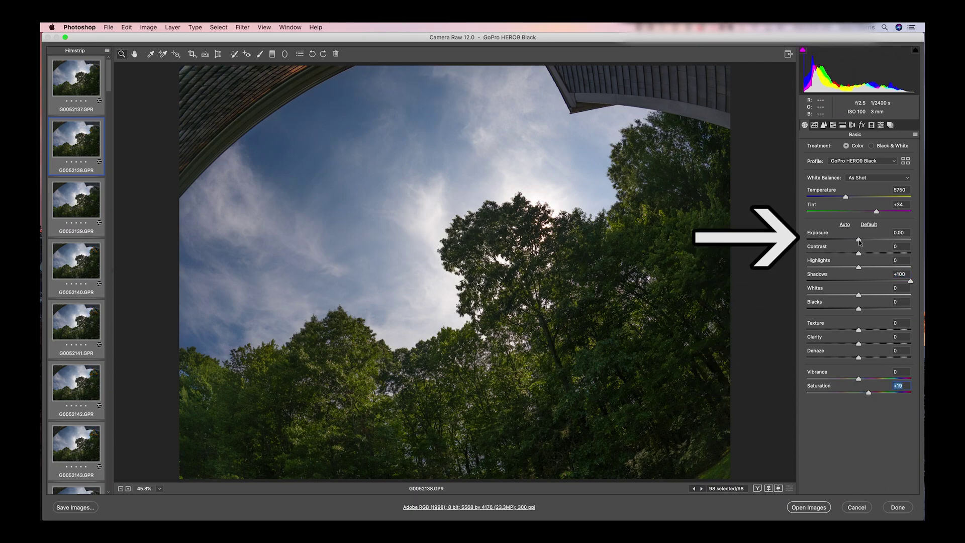
pyautogui.moveTo(859, 241); pyautogui.dragTo(862, 241)
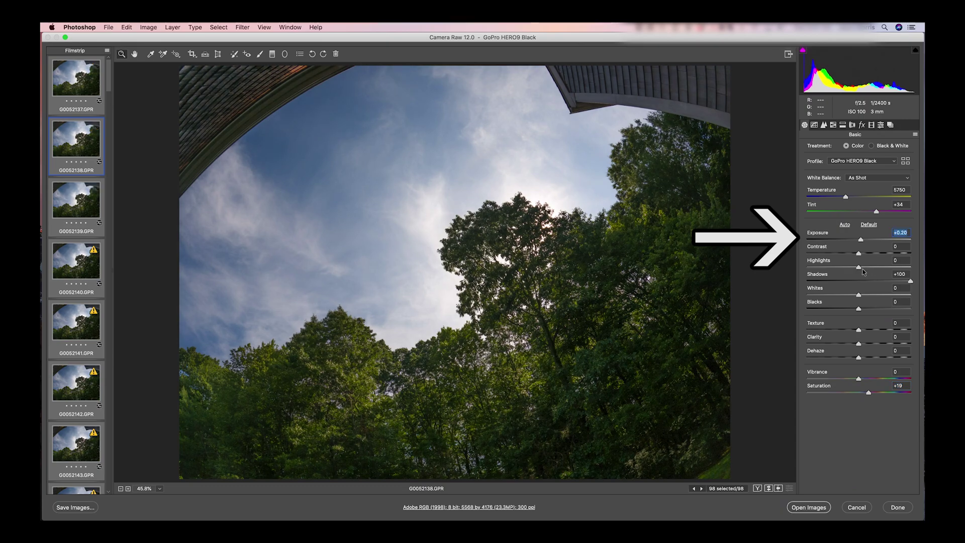
pyautogui.moveTo(860, 268); pyautogui.dragTo(854, 268)
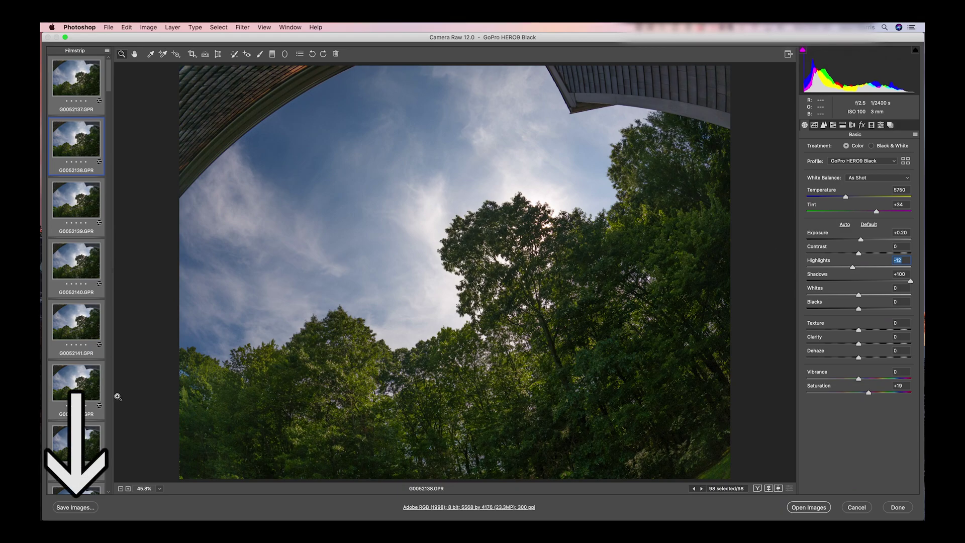
# Save all 98 frames as quality-12 JPEGs into a new 'GOPRO RAW TO JPEG 3' folder.
pyautogui.click(76, 508)
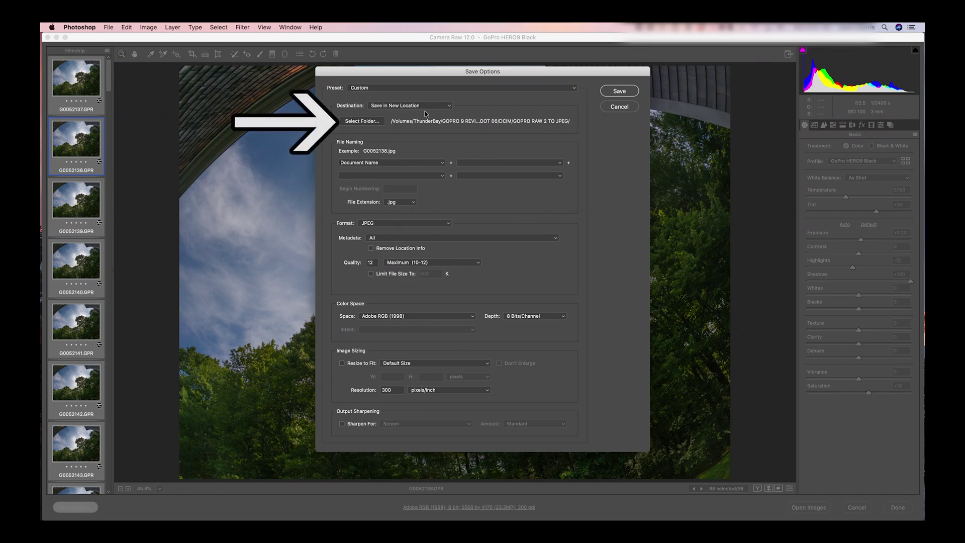
pyautogui.click(366, 123)
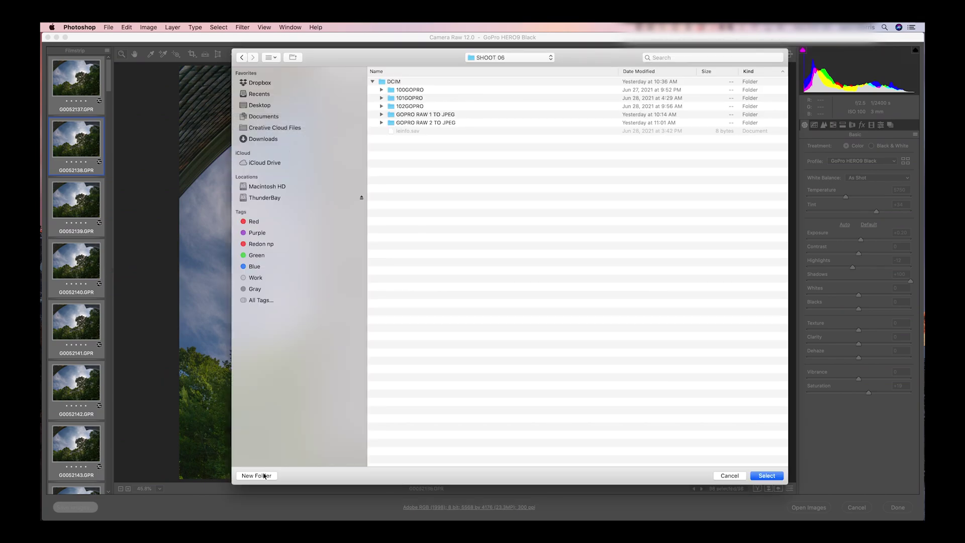
pyautogui.click(257, 475)
pyautogui.write('GOPRO RA')
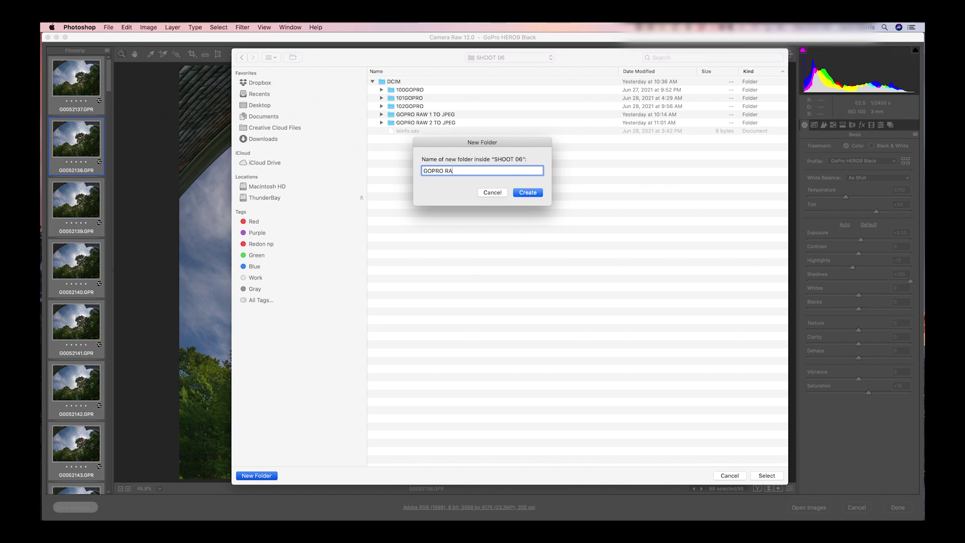
pyautogui.write('W TO J')
pyautogui.write('PEG 3')
pyautogui.click(529, 193)
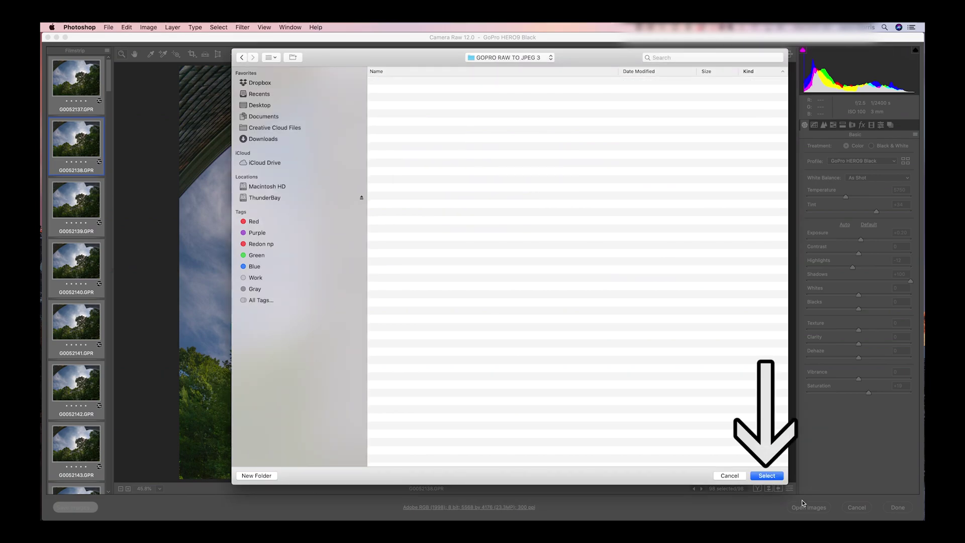
pyautogui.click(767, 476)
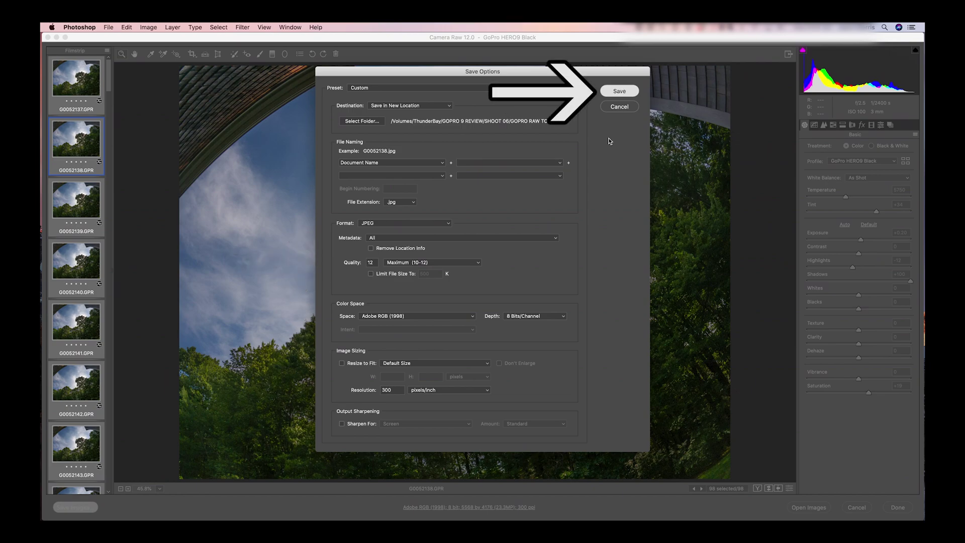
pyautogui.press('Return')
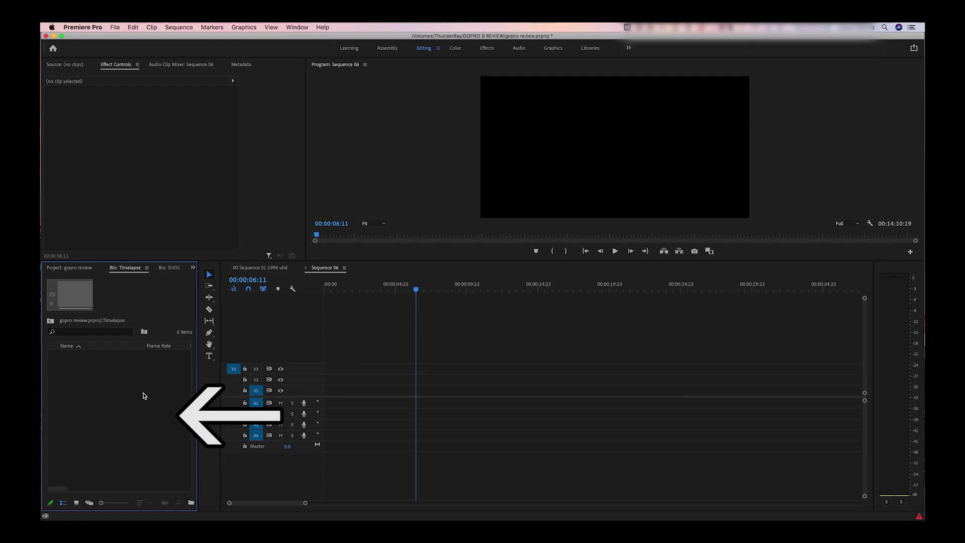
# Import G0052137.jpg from GOPRO RAW TO JPEG 3 as an image sequence into Timelapse.
pyautogui.rightClick(112, 382)
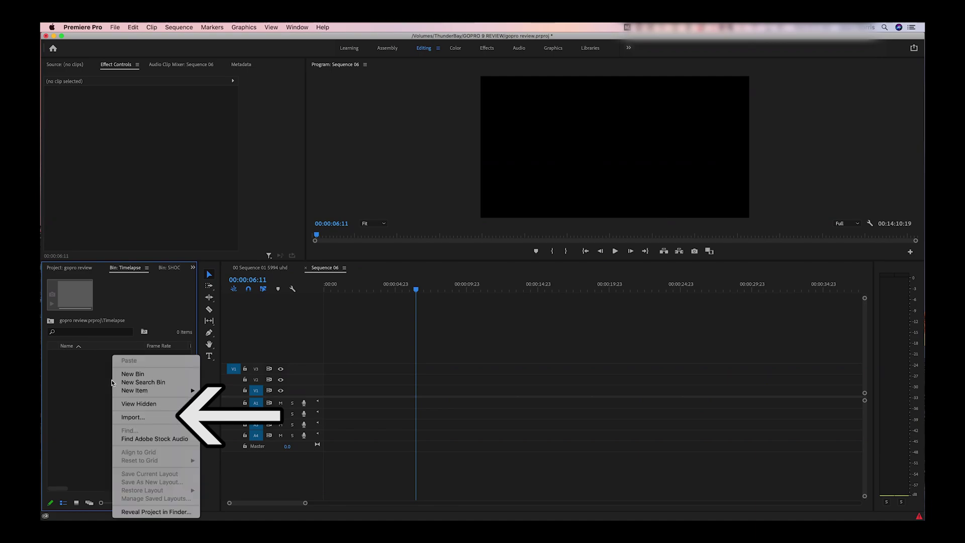
pyautogui.click(133, 417)
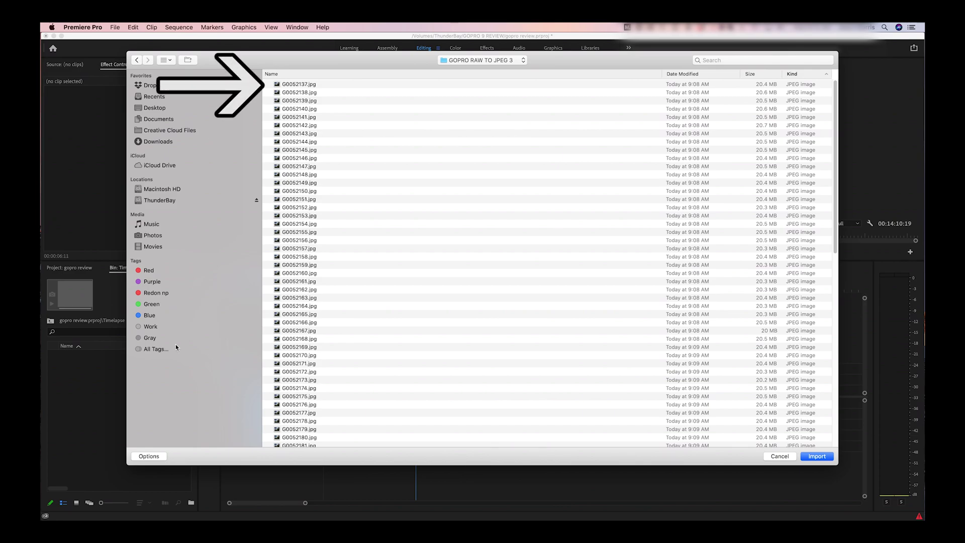
pyautogui.click(300, 84)
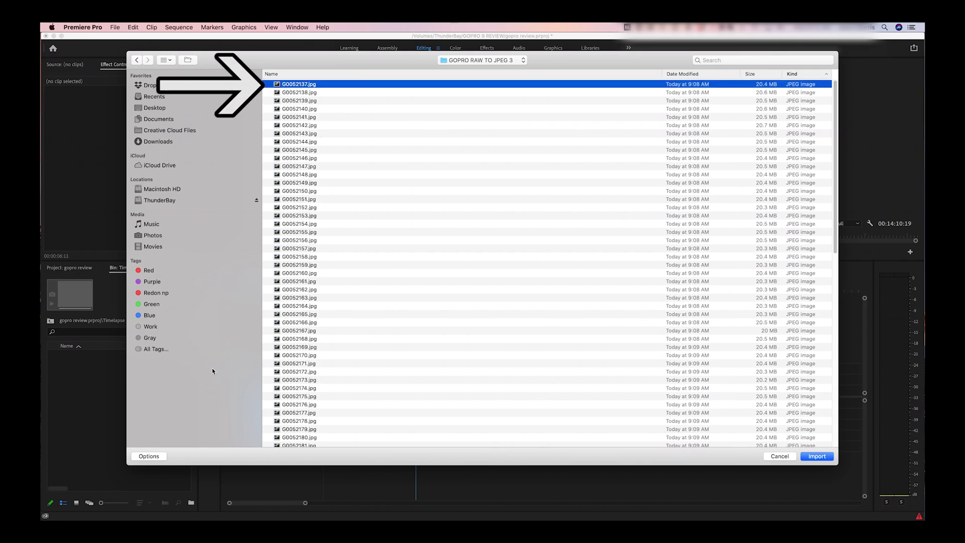
pyautogui.click(150, 456)
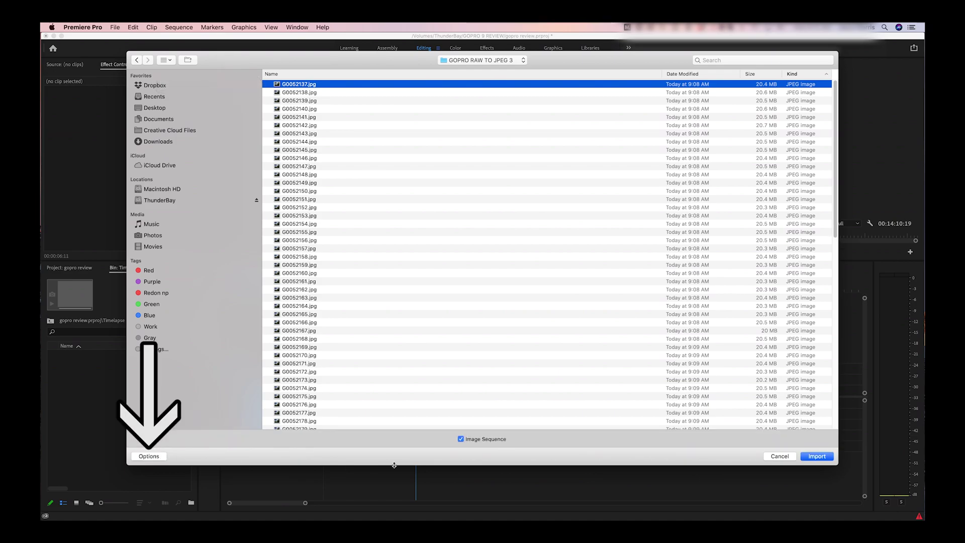
pyautogui.click(460, 439)
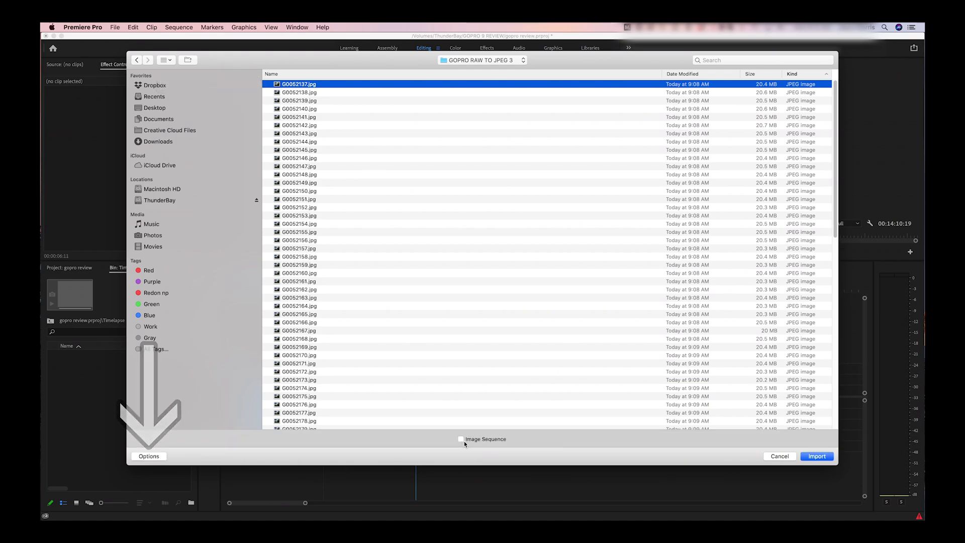
pyautogui.click(460, 439)
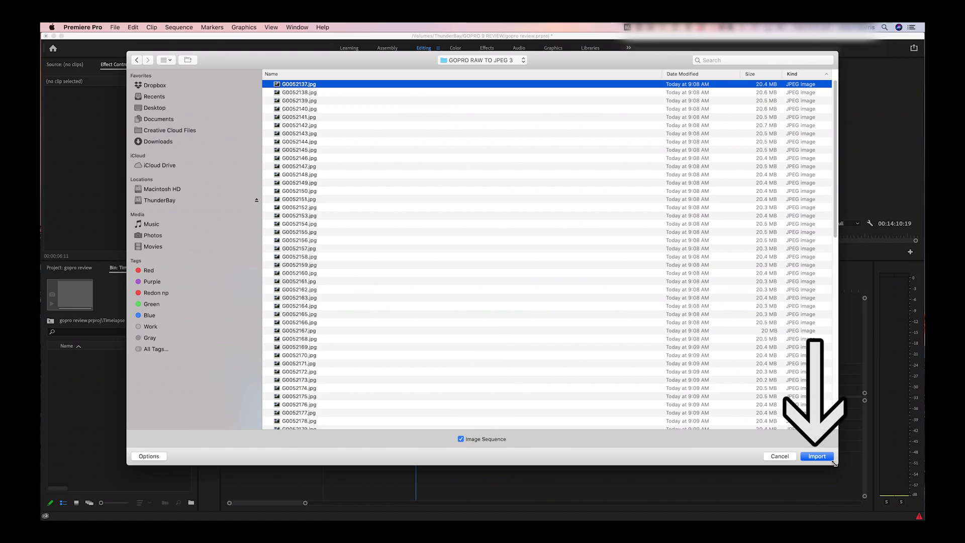
pyautogui.click(817, 456)
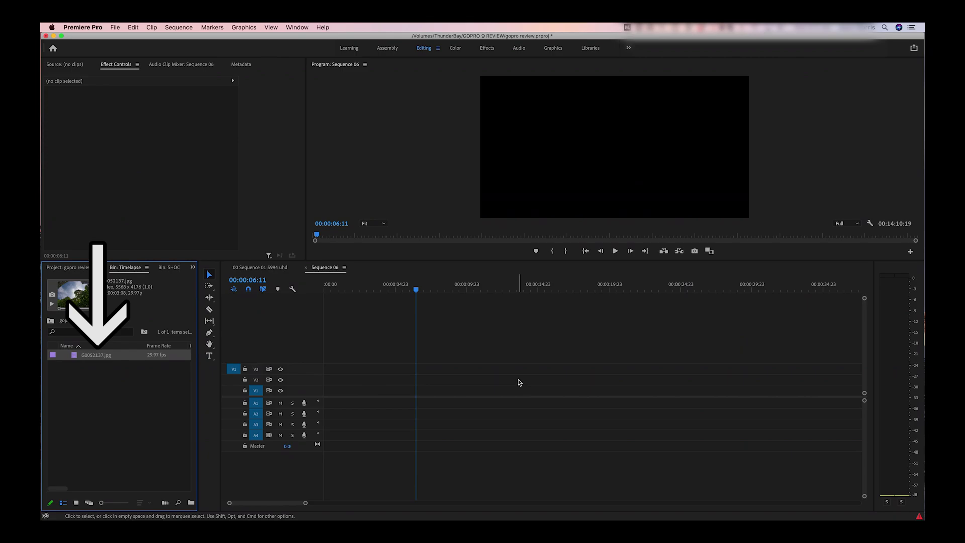
# Place the timelapse clip on video track V1 and preview it.
pyautogui.moveTo(96, 355); pyautogui.dragTo(302, 396)
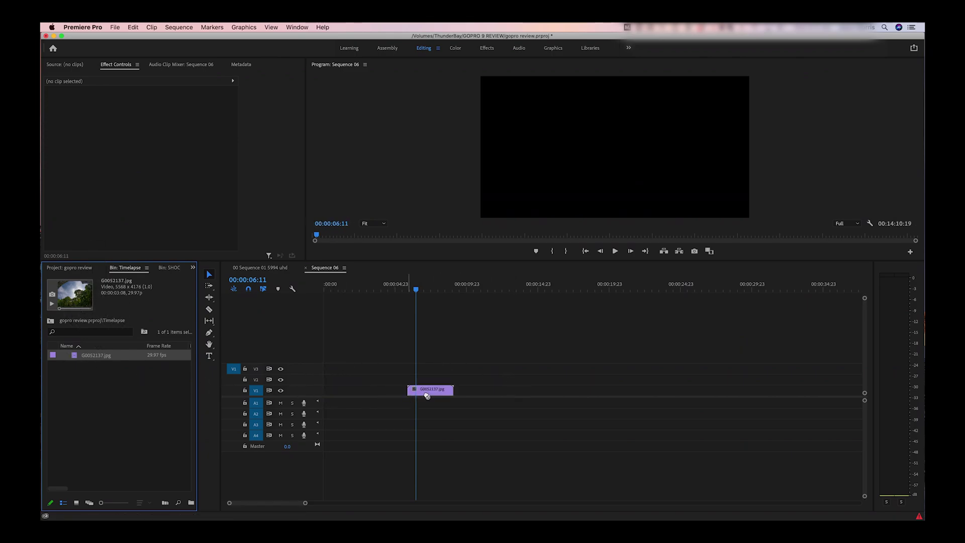
pyautogui.moveTo(302, 396); pyautogui.dragTo(429, 390)
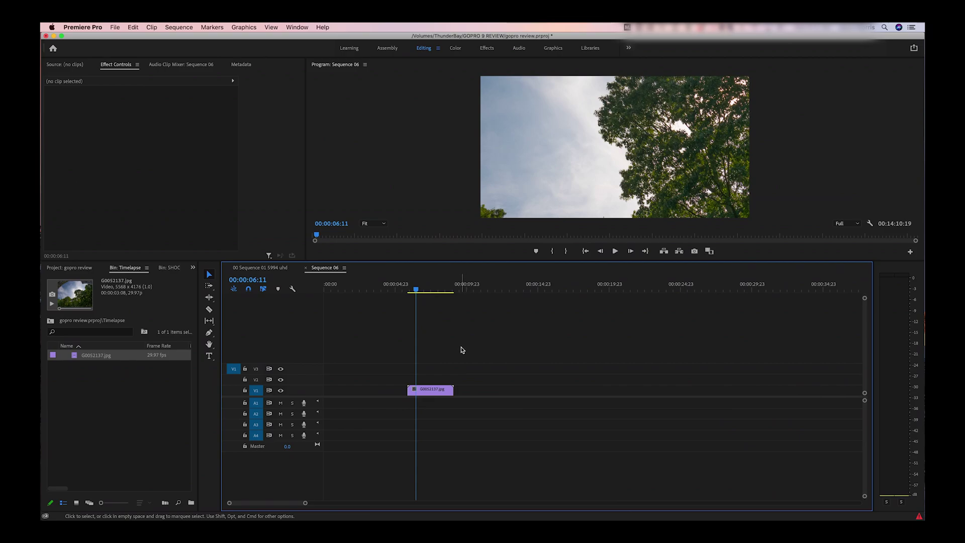
pyautogui.click(440, 286)
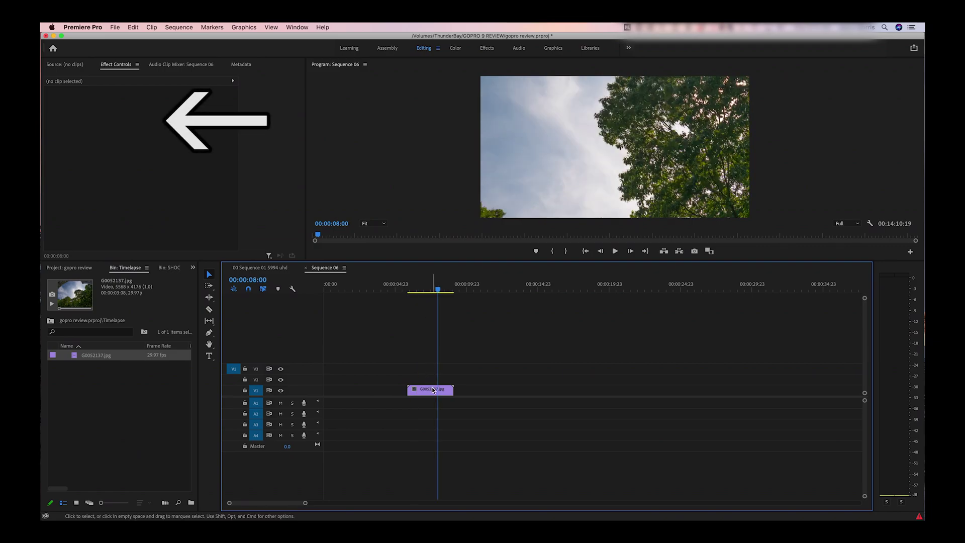
# Scale the clip down to 37 so the whole photo fits the frame.
pyautogui.click(434, 390)
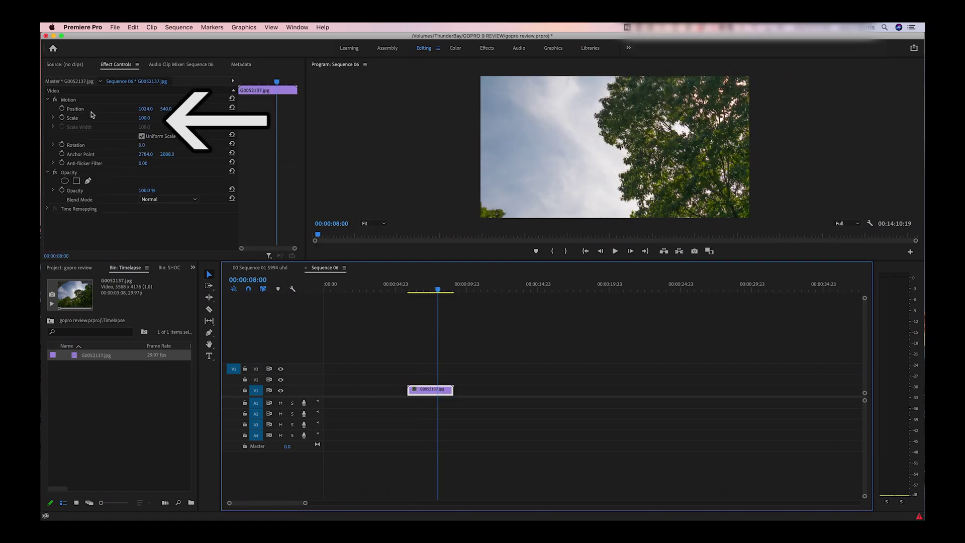
pyautogui.moveTo(145, 118); pyautogui.dragTo(95, 118)
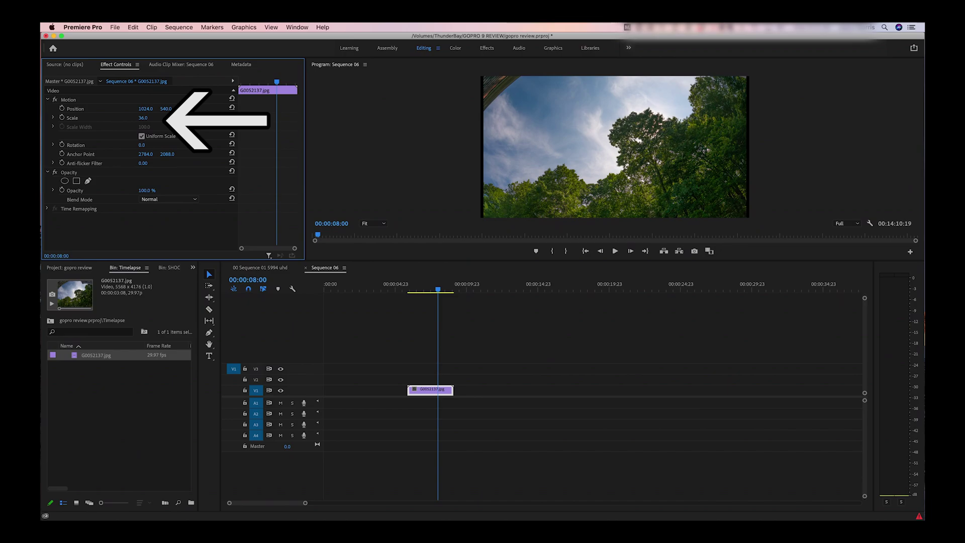
pyautogui.click(407, 292)
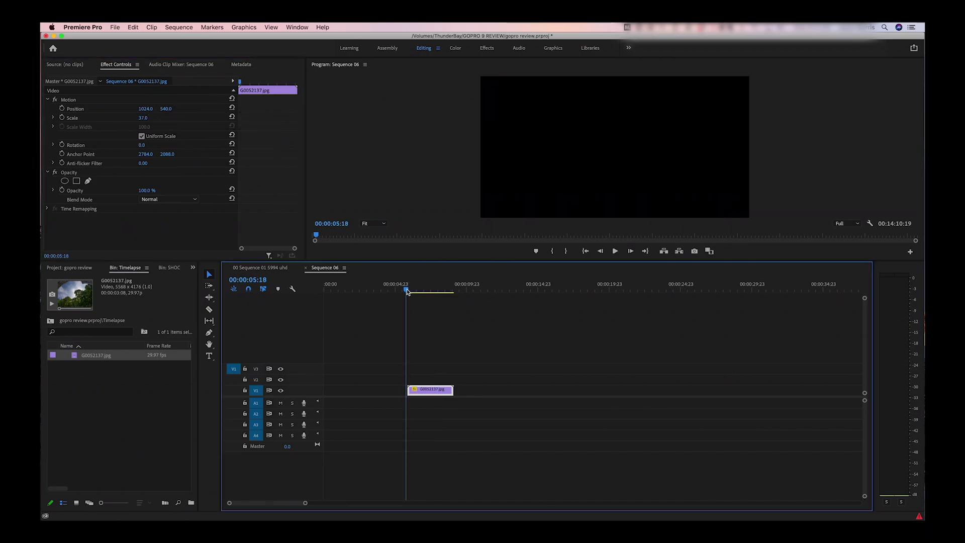
# Mark the clip's end and render the timelapse range with Render In to Out.
pyautogui.click(460, 291)
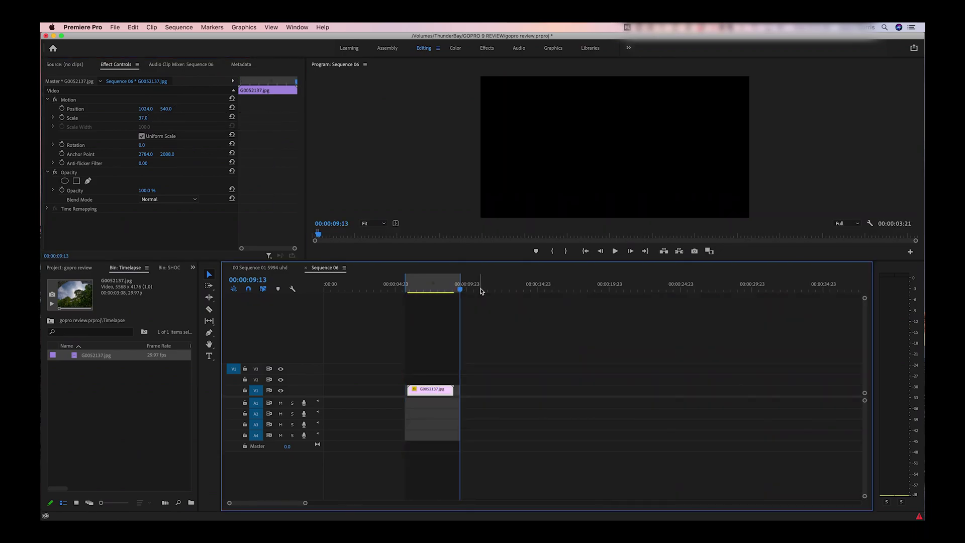
pyautogui.click(178, 27)
pyautogui.click(196, 60)
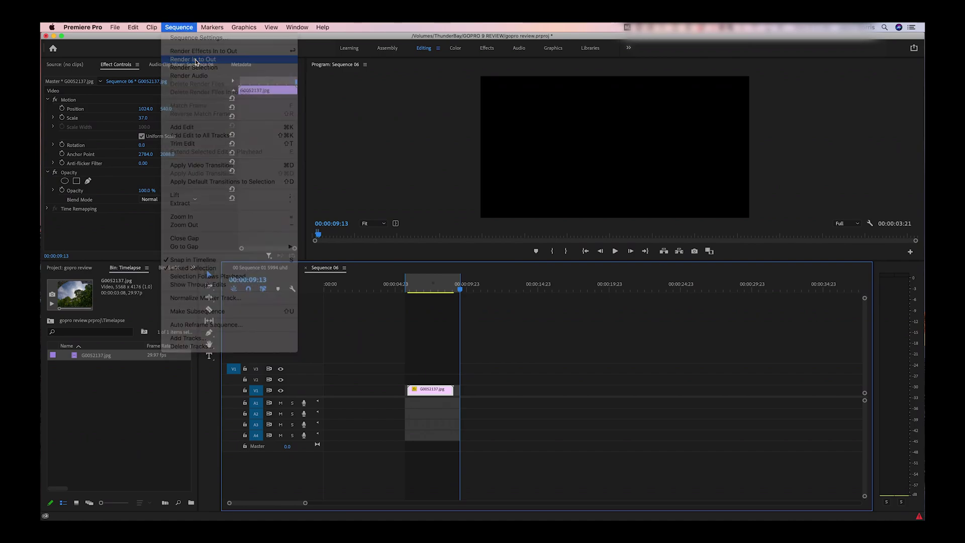